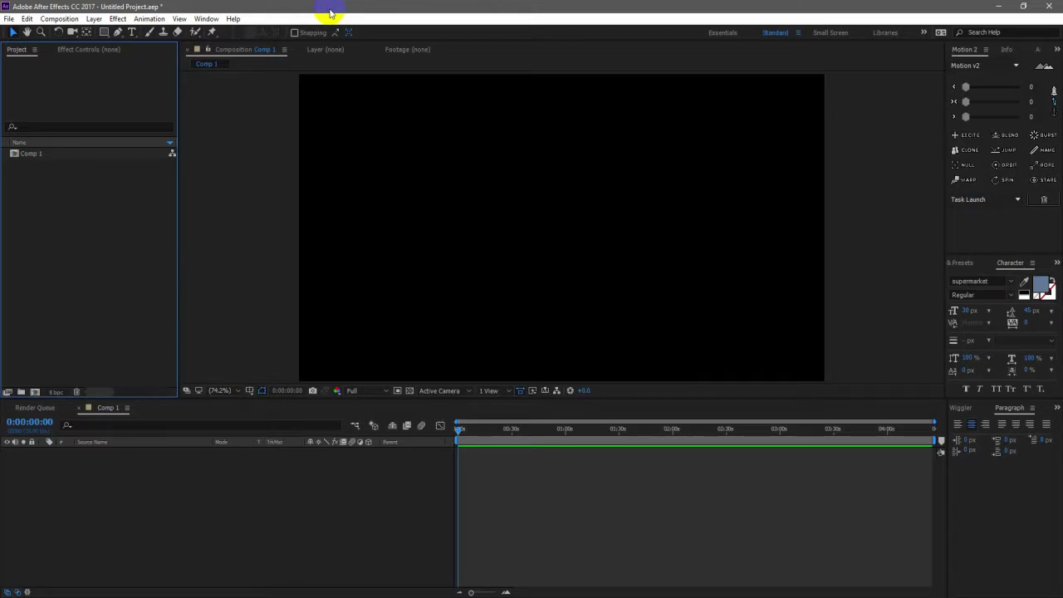
Review the current settings of Comp 1 and close them without changes
{"action": "left_click", "coordinate": [220, 326]}
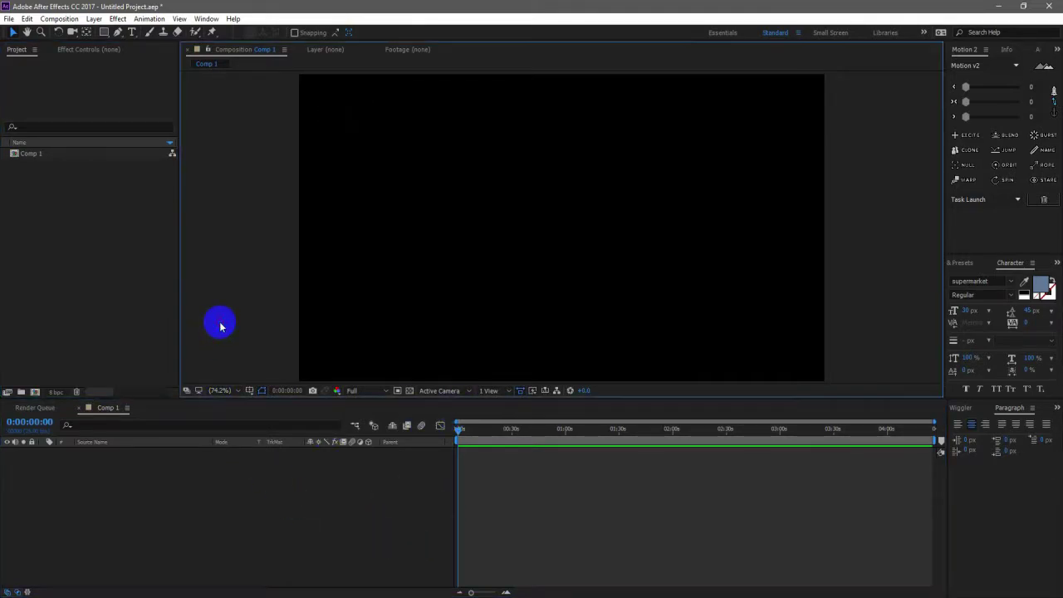
{"action": "left_click", "coordinate": [235, 502]}
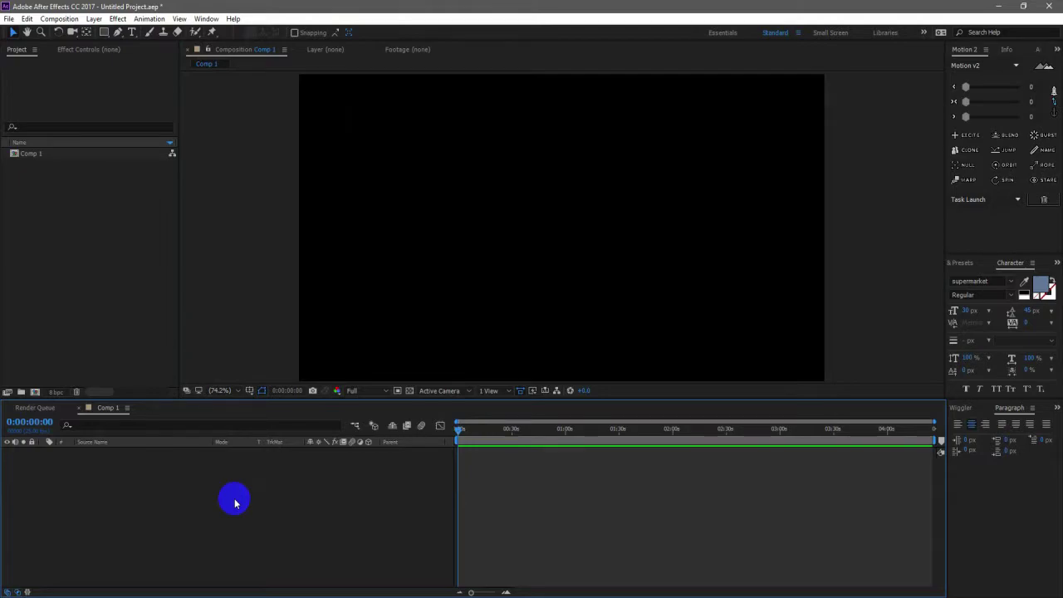
{"action": "key", "text": "ctrl+k"}
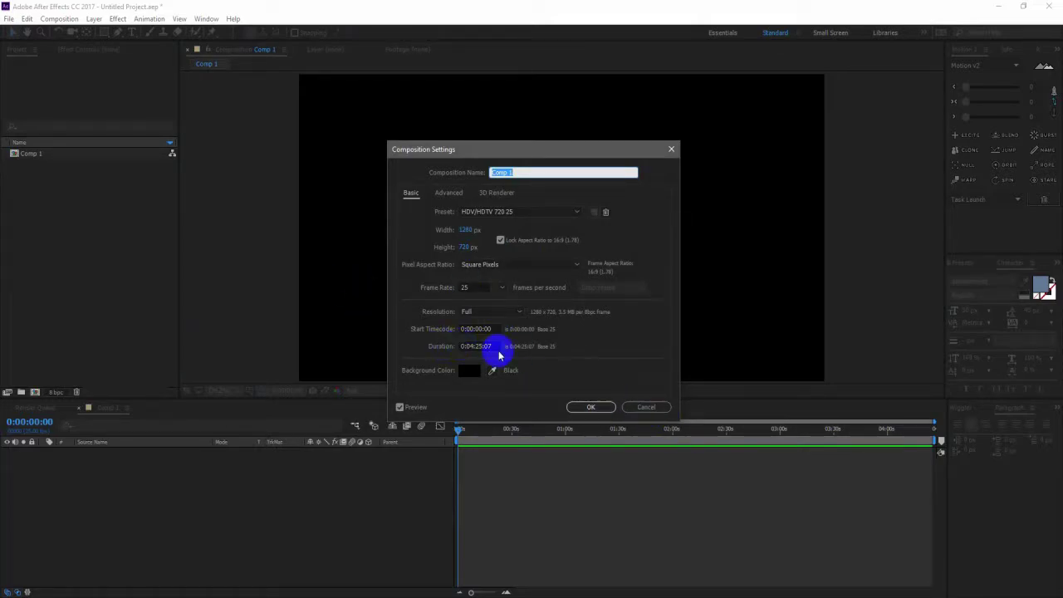
{"action": "left_click", "coordinate": [660, 407]}
Import the Zac_1 clip from the Replay_LOL > Outplay_Clip folder on the Download (E:) drive
{"action": "double_click", "coordinate": [130, 266]}
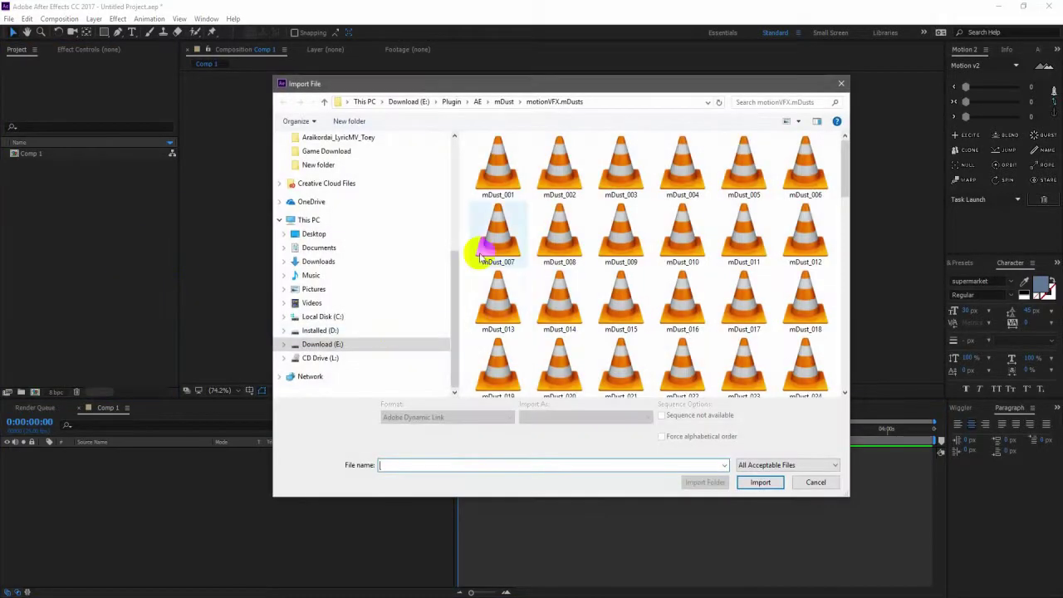
{"action": "left_click", "coordinate": [343, 356]}
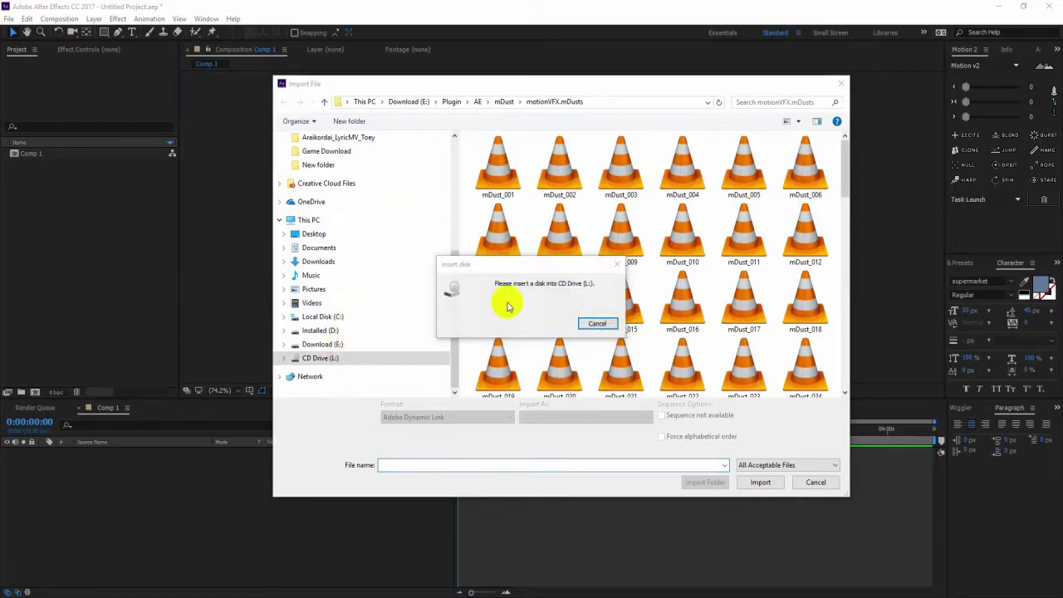
{"action": "left_click", "coordinate": [594, 317]}
{"action": "left_click", "coordinate": [374, 344]}
{"action": "scroll", "coordinate": [531, 283], "scroll_direction": "down", "scroll_amount": 3}
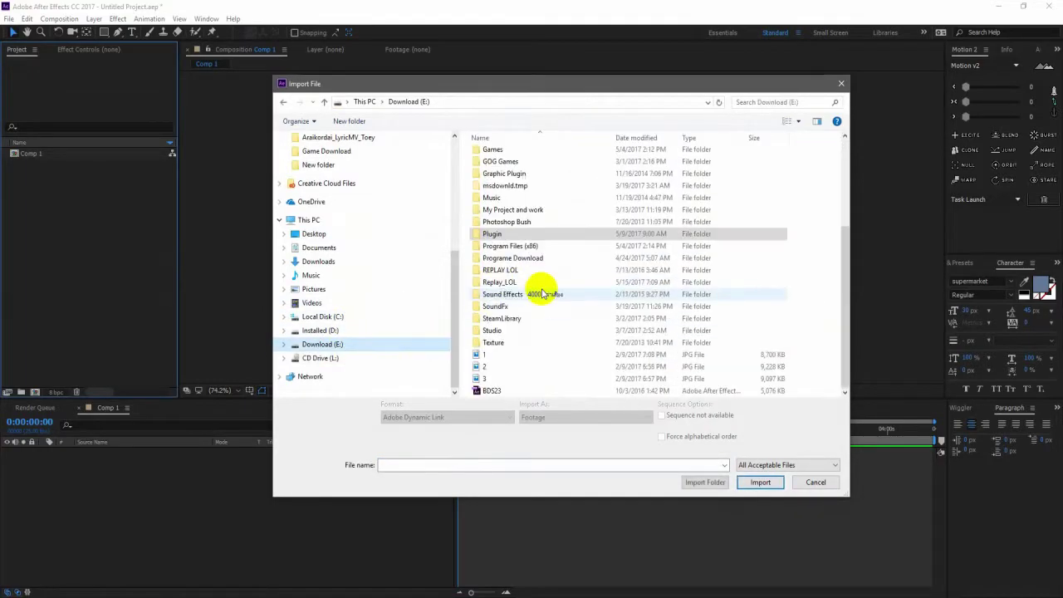
{"action": "scroll", "coordinate": [513, 282], "scroll_direction": "up", "scroll_amount": 2}
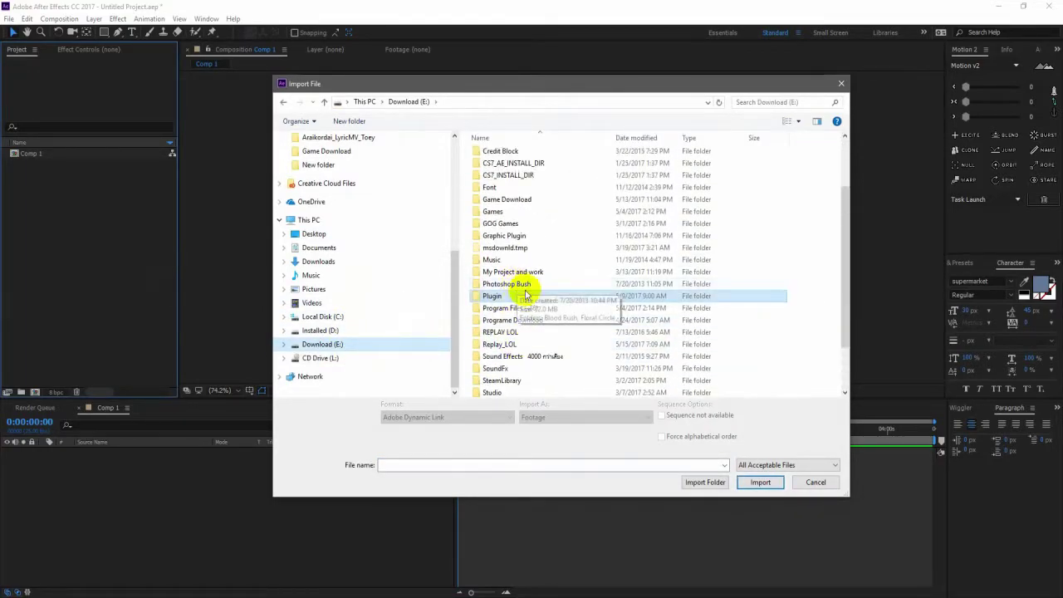
{"action": "double_click", "coordinate": [518, 342]}
{"action": "double_click", "coordinate": [501, 166]}
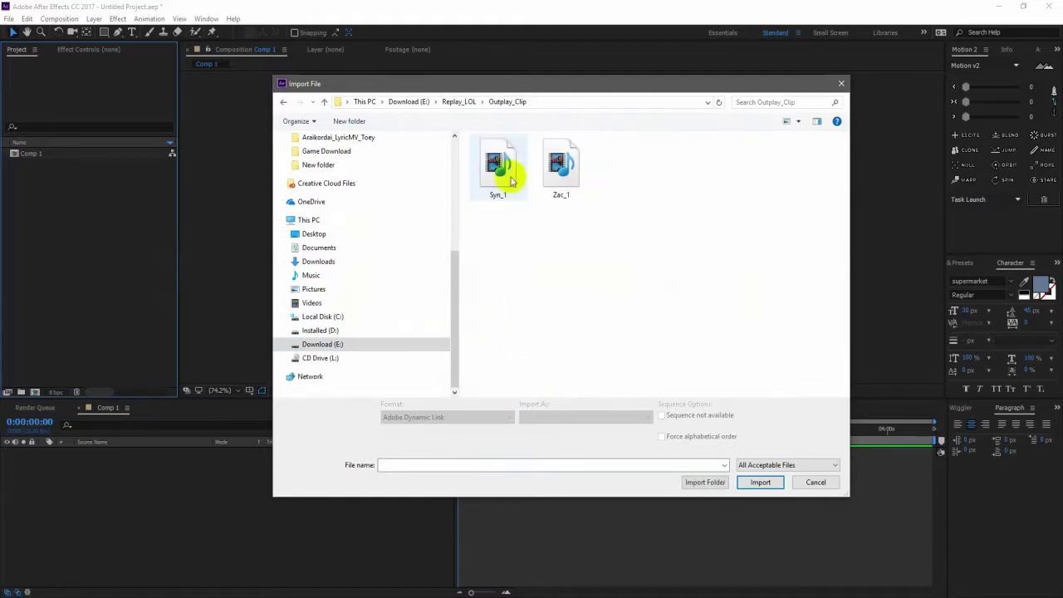
{"action": "left_click", "coordinate": [569, 180]}
{"action": "double_click", "coordinate": [569, 179]}
Add Zac_1.mp4 to the Comp 1 timeline and play a preview from the beginning
{"action": "left_click_drag", "start_coordinate": [57, 157], "coordinate": [200, 470]}
{"action": "left_click_drag", "start_coordinate": [501, 432], "coordinate": [434, 440]}
{"action": "key", "text": "space"}
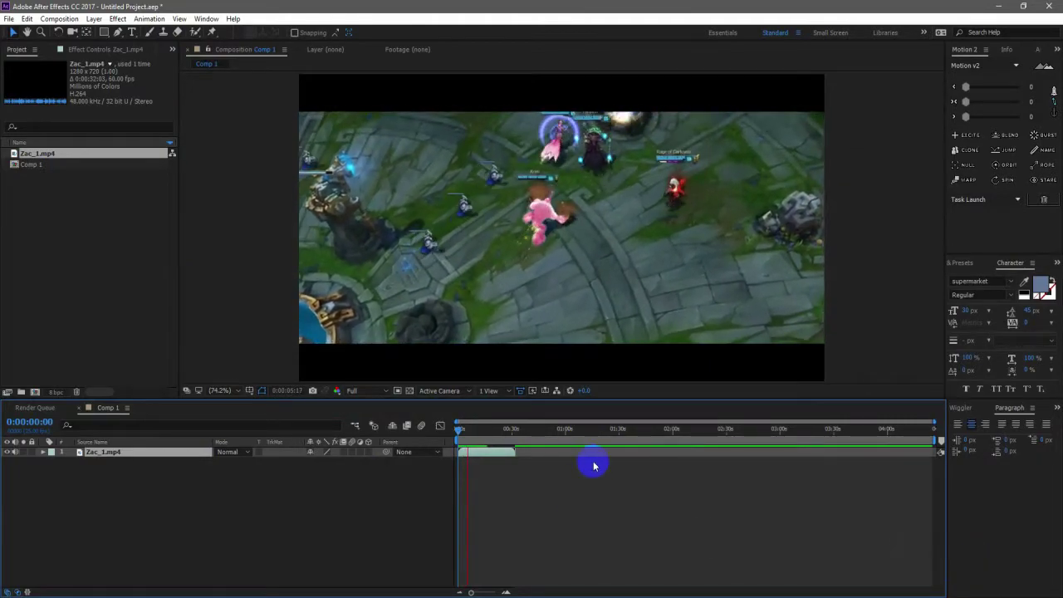
End the work area at 0:00:32:00, where the clip finishes, and return the playhead to the start
{"action": "left_click_drag", "start_coordinate": [466, 431], "coordinate": [515, 433]}
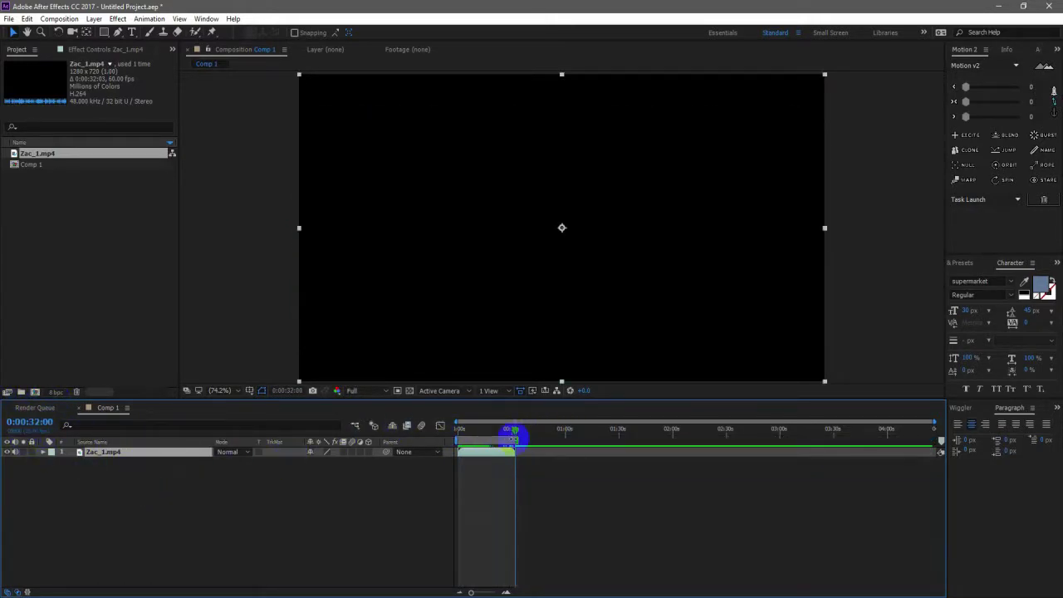
{"action": "left_click_drag", "start_coordinate": [506, 432], "coordinate": [440, 422]}
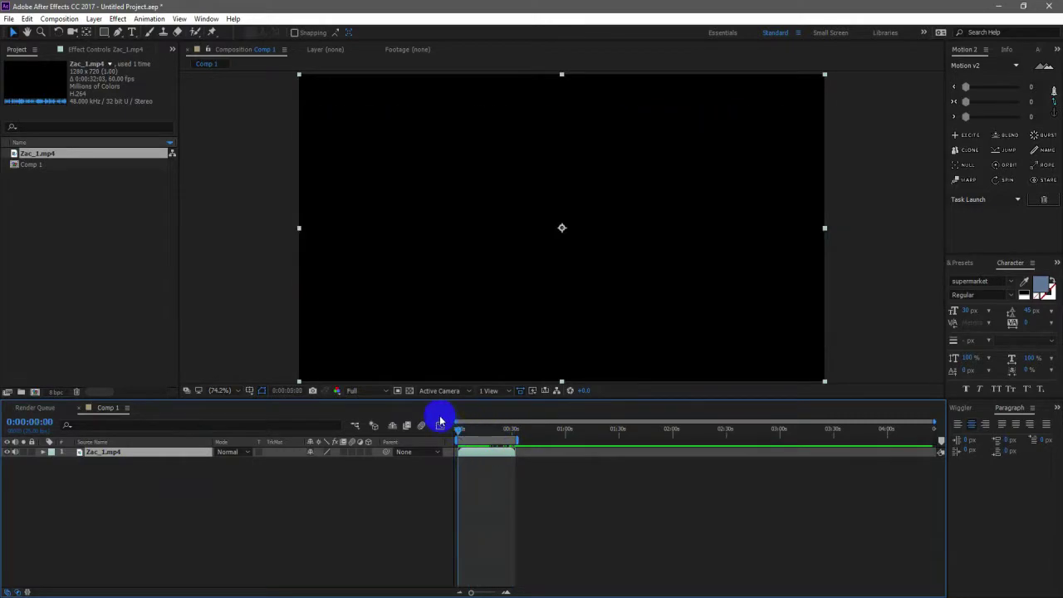
{"action": "left_click", "coordinate": [936, 585]}
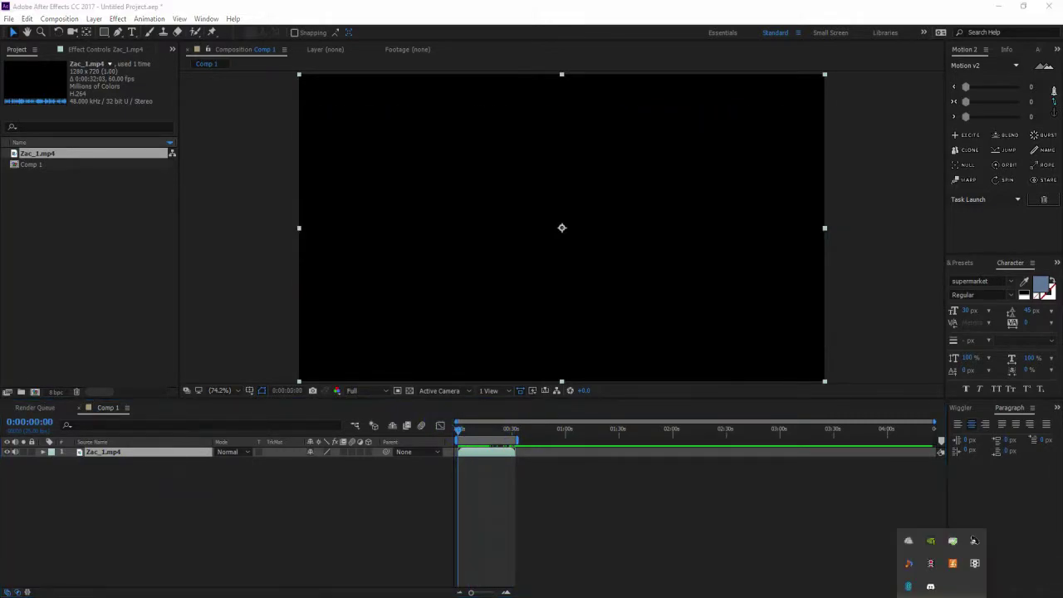
{"action": "left_click", "coordinate": [883, 565]}
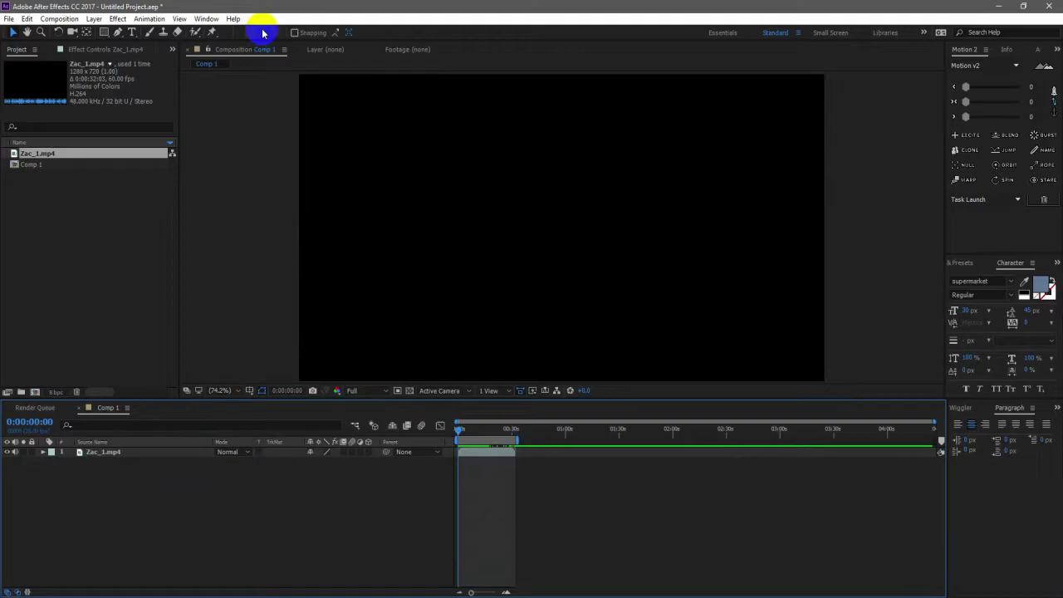
{"action": "left_click", "coordinate": [446, 105]}
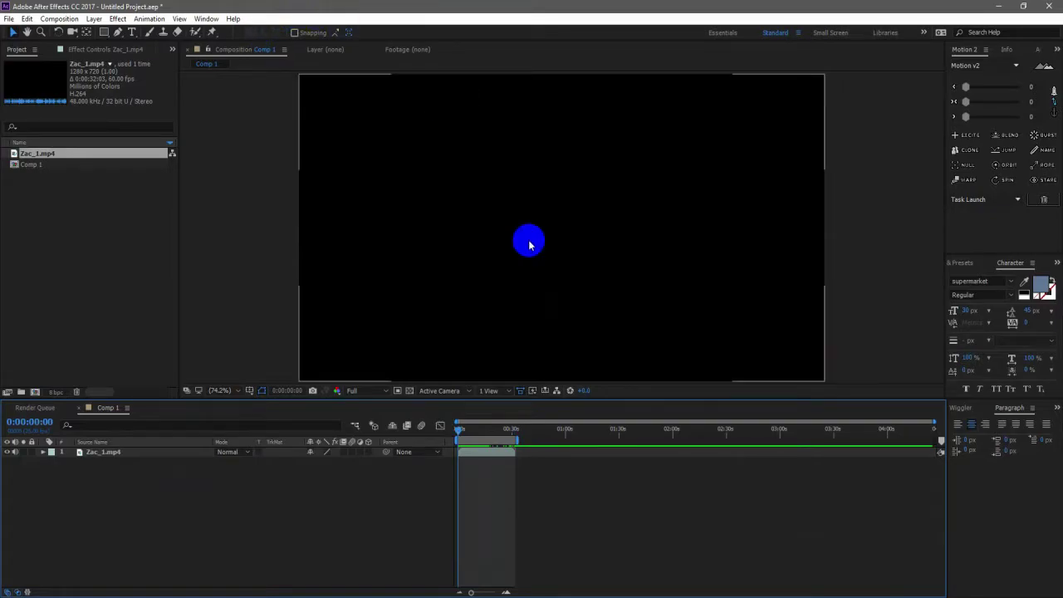
Add Comp 1 to the render queue with the playhead at the start of the timeline
{"action": "mouse_move", "coordinate": [474, 429]}
{"action": "left_mouse_down"}
{"action": "mouse_move", "coordinate": [505, 433]}
{"action": "mouse_move", "coordinate": [455, 429]}
{"action": "left_mouse_up"}
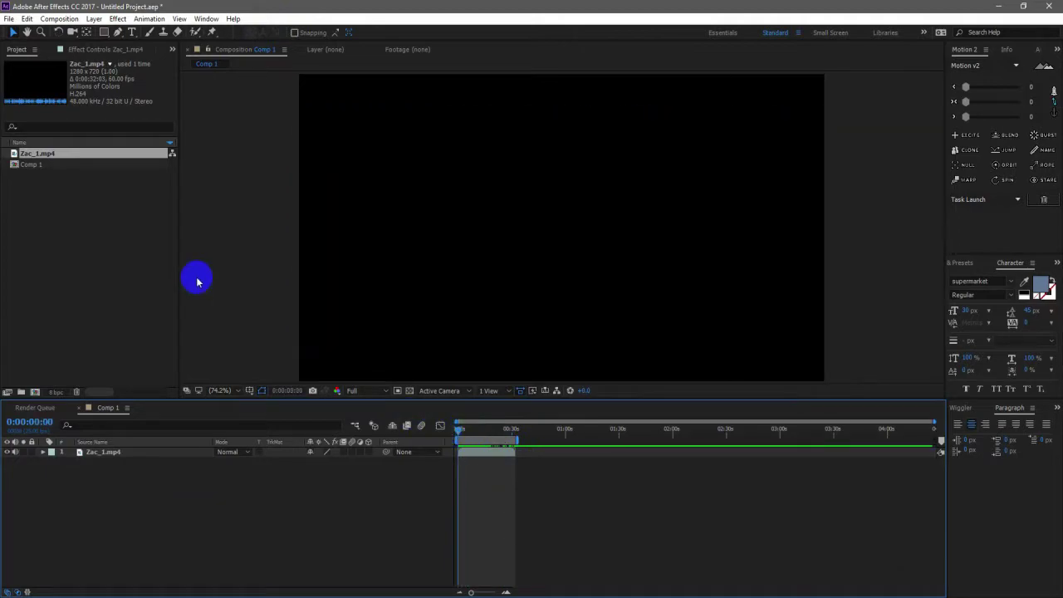
{"action": "left_click", "coordinate": [67, 18]}
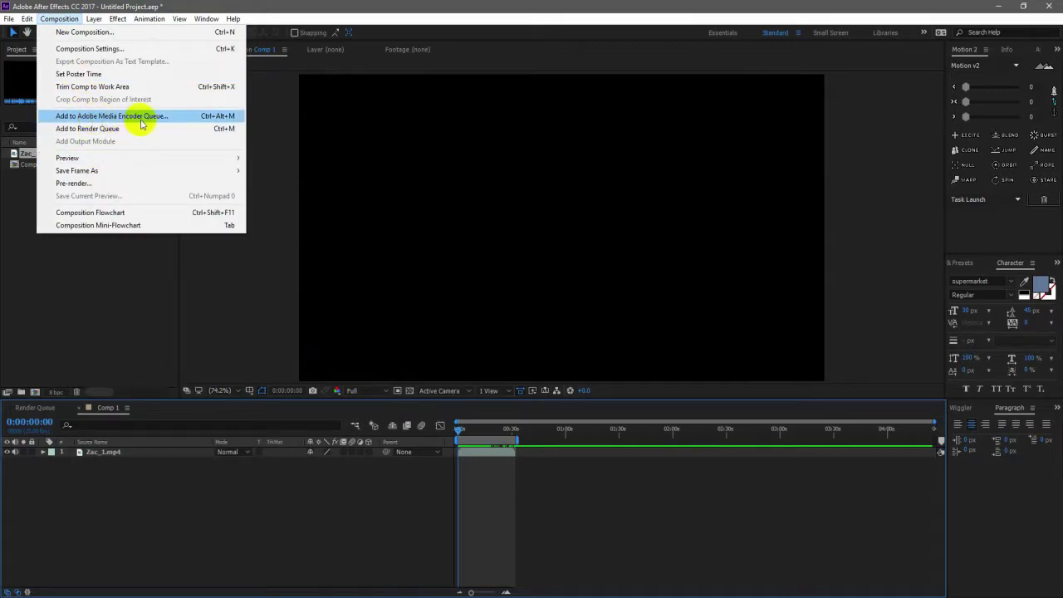
{"action": "left_click", "coordinate": [101, 134]}
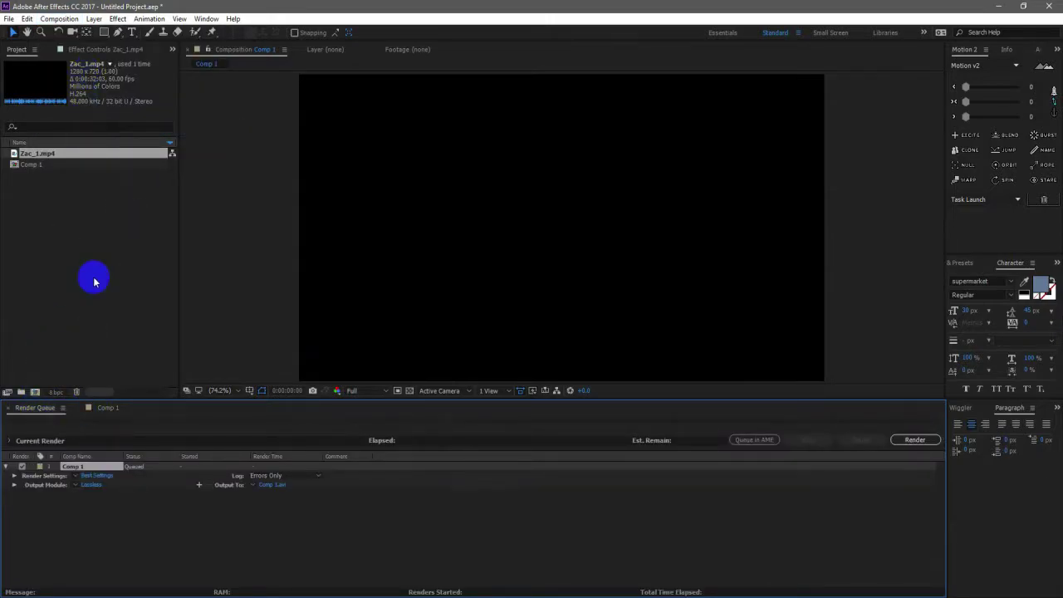
Set Comp 1's output module format to QuickTime with the H.264 video codec
{"action": "left_click", "coordinate": [92, 485]}
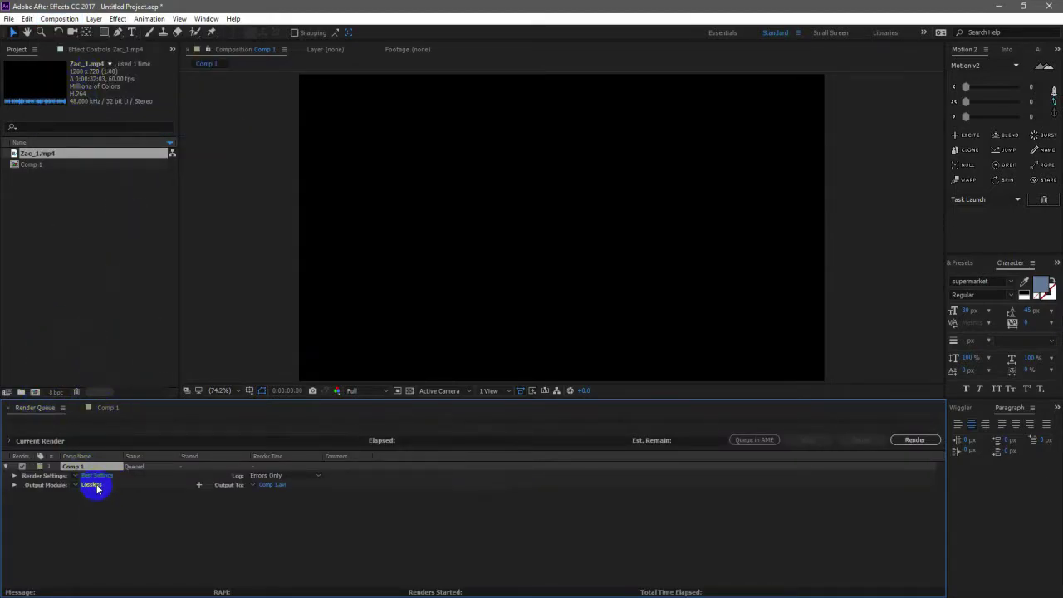
{"action": "left_click", "coordinate": [489, 163]}
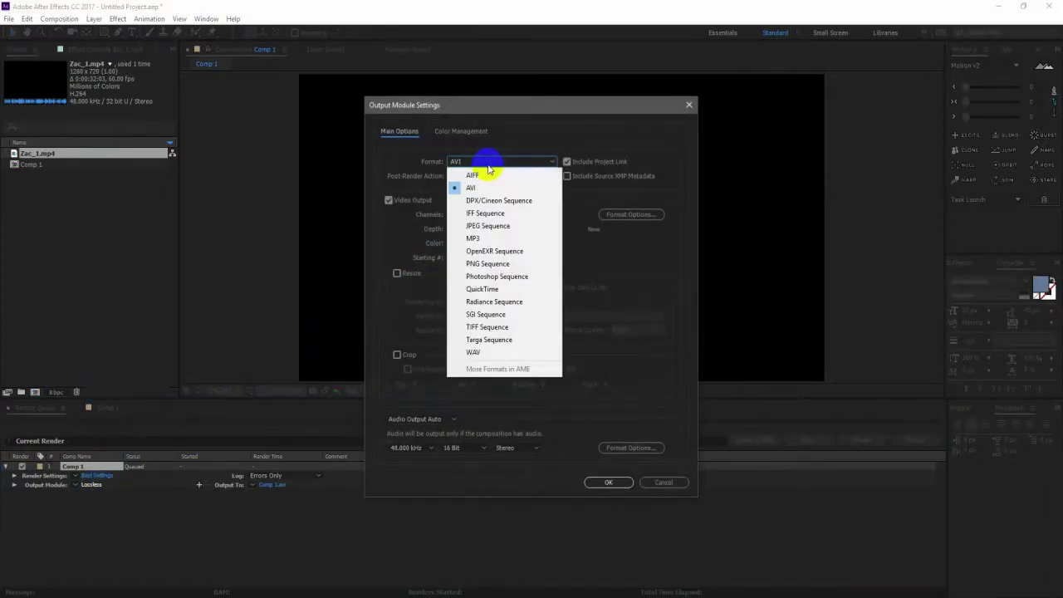
{"action": "left_click", "coordinate": [486, 288]}
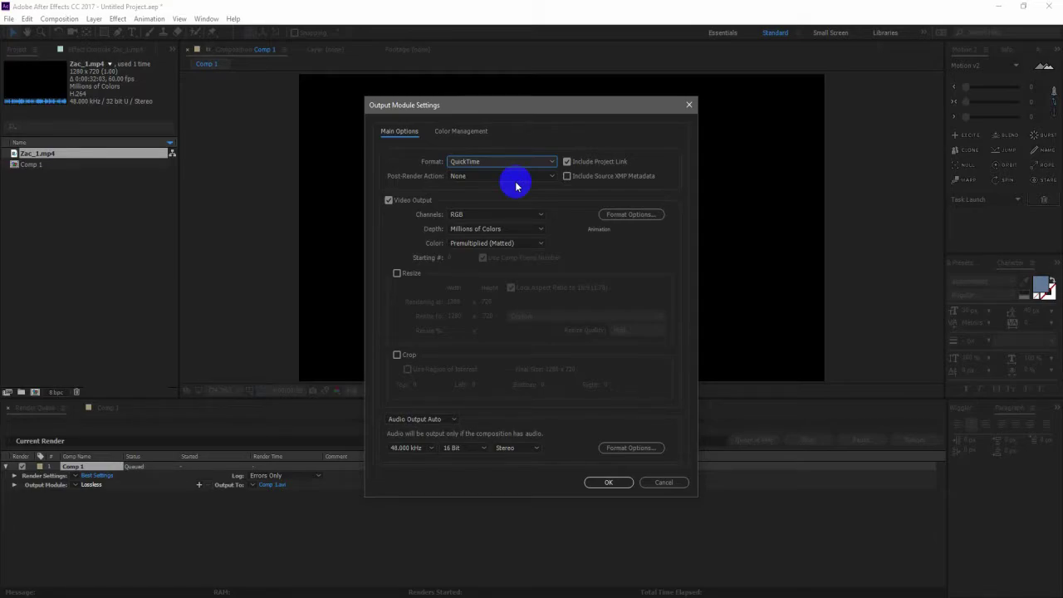
{"action": "left_click", "coordinate": [618, 214]}
{"action": "left_click", "coordinate": [325, 125]}
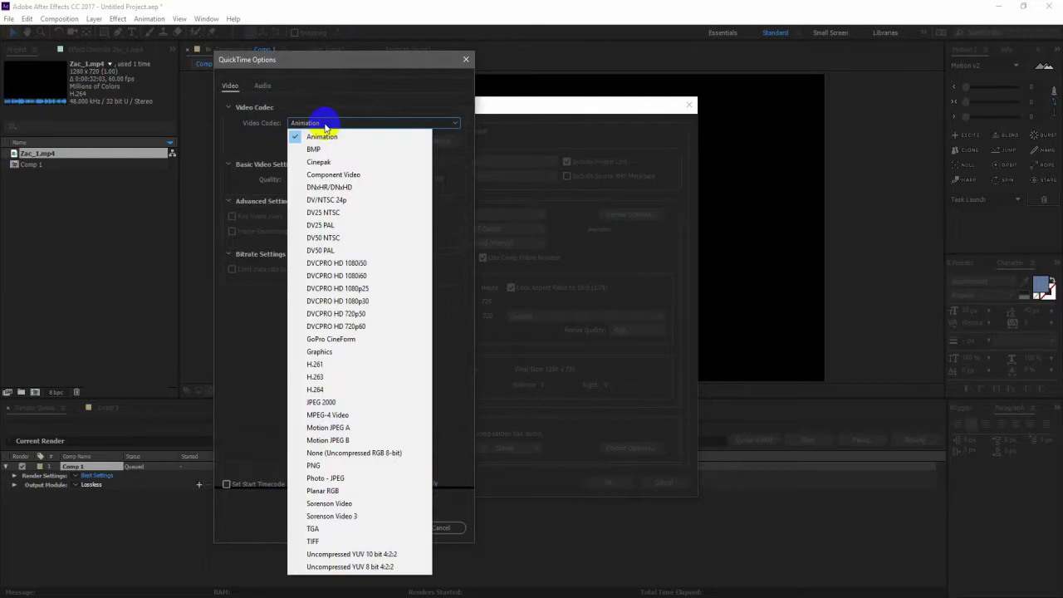
{"action": "left_click", "coordinate": [340, 391]}
{"action": "left_click_drag", "start_coordinate": [289, 68], "coordinate": [312, 84]}
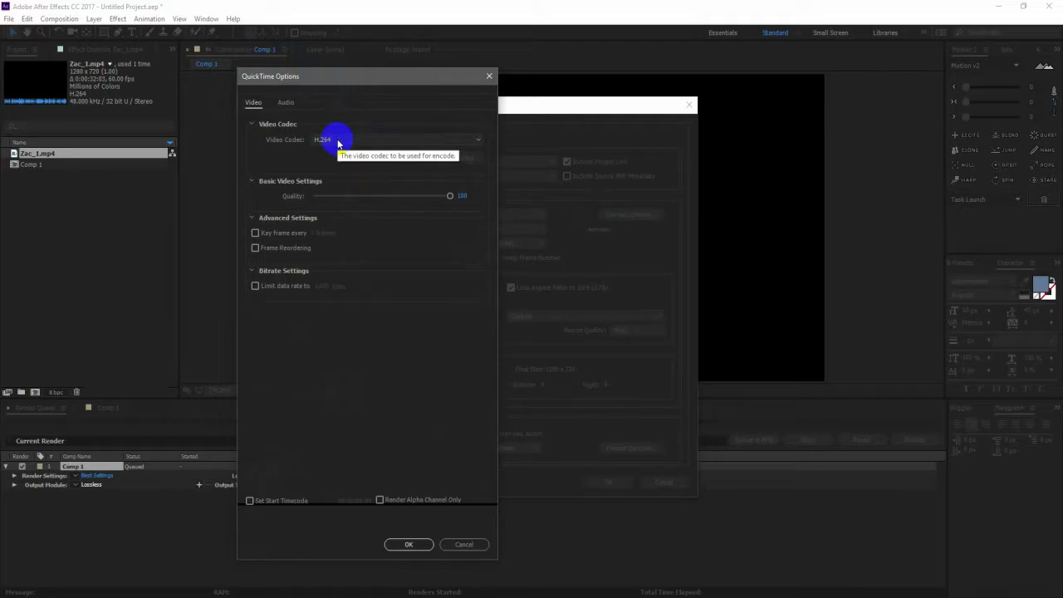
{"action": "left_click", "coordinate": [409, 544]}
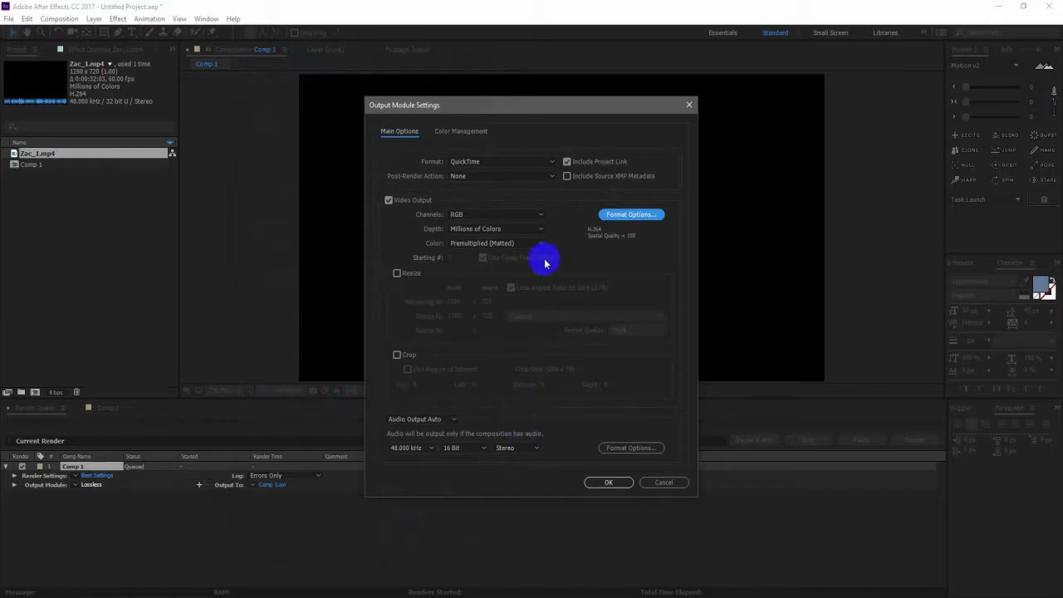
{"action": "left_click_drag", "start_coordinate": [475, 113], "coordinate": [453, 113]}
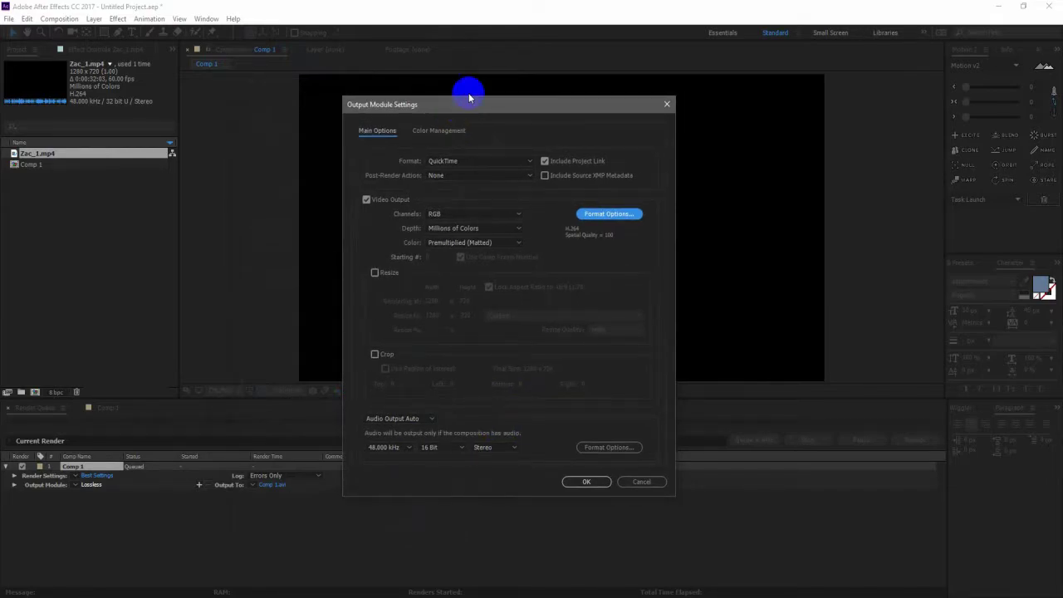
{"action": "left_click_drag", "start_coordinate": [588, 108], "coordinate": [597, 92]}
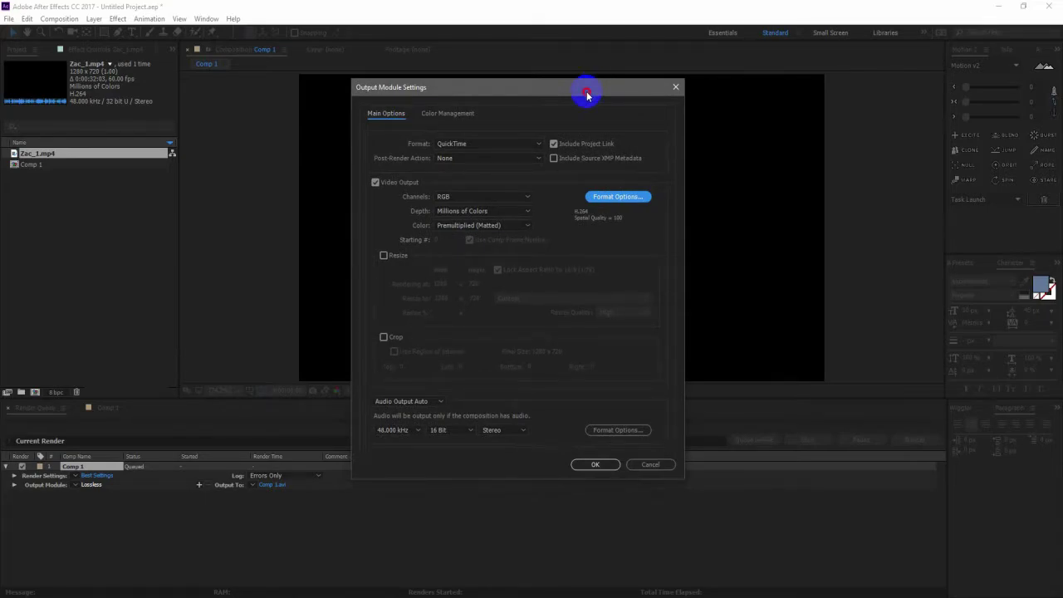
{"action": "left_click_drag", "start_coordinate": [587, 96], "coordinate": [575, 105]}
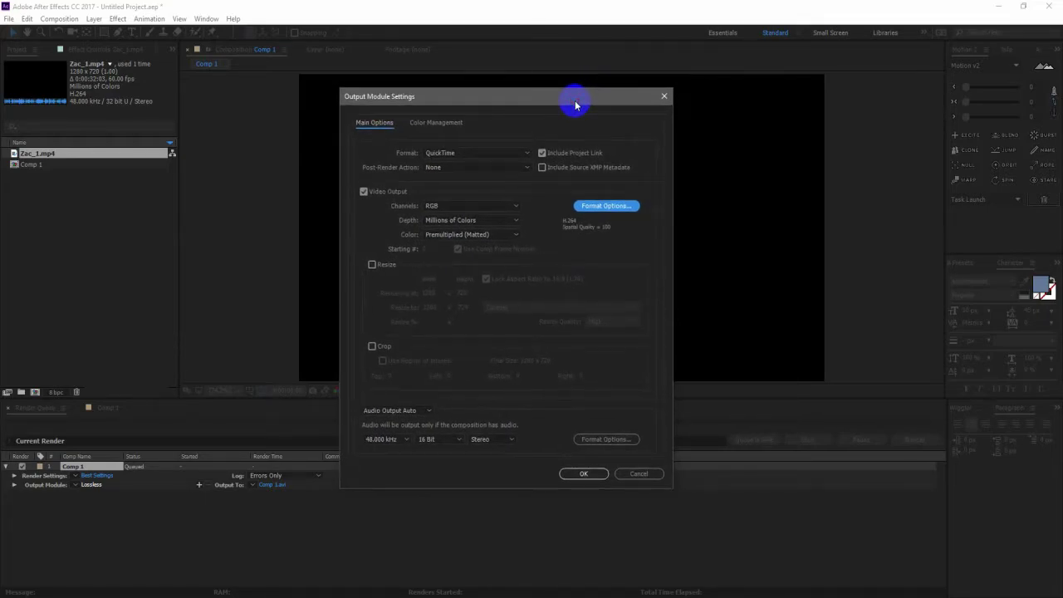
{"action": "mouse_move", "coordinate": [575, 101]}
{"action": "left_mouse_down"}
{"action": "mouse_move", "coordinate": [557, 107]}
{"action": "mouse_move", "coordinate": [573, 108]}
{"action": "left_mouse_up"}
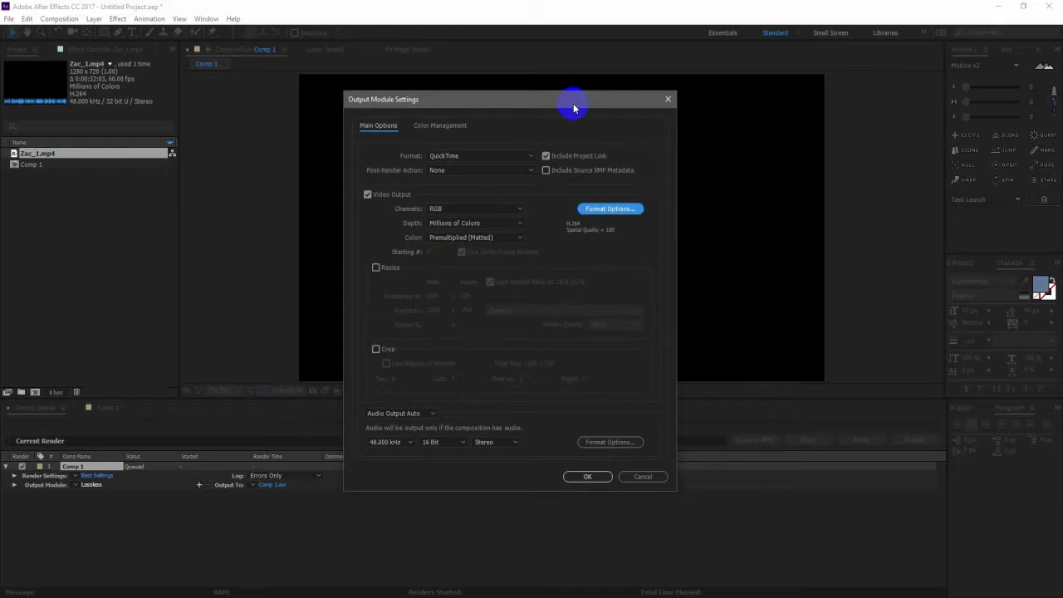
{"action": "mouse_move", "coordinate": [573, 108]}
{"action": "left_mouse_down"}
{"action": "mouse_move", "coordinate": [562, 109]}
{"action": "mouse_move", "coordinate": [563, 123]}
{"action": "left_mouse_up"}
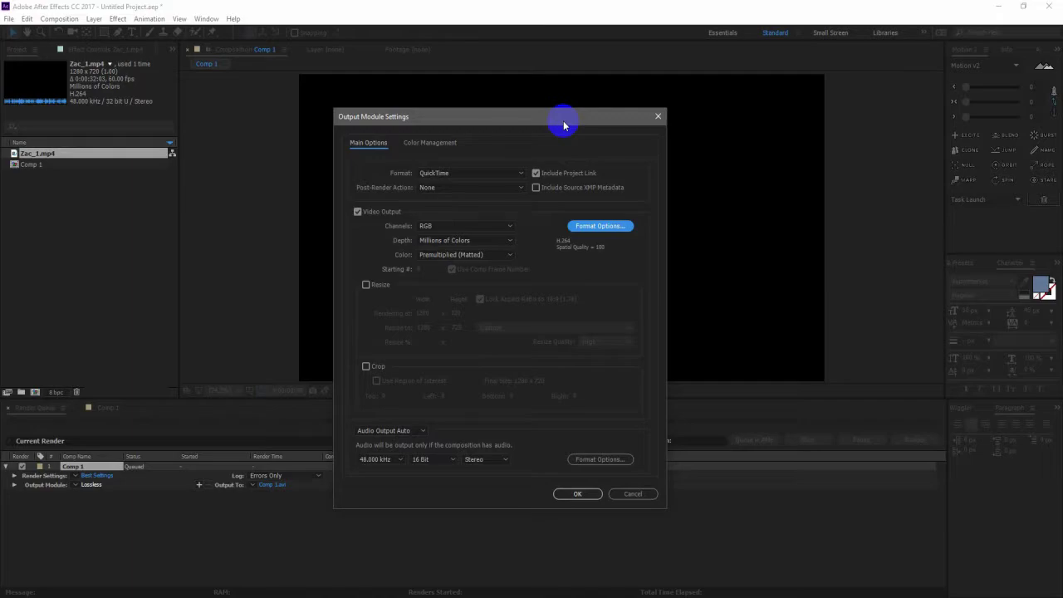
{"action": "mouse_move", "coordinate": [564, 120]}
{"action": "left_mouse_down"}
{"action": "mouse_move", "coordinate": [563, 109]}
{"action": "mouse_move", "coordinate": [564, 123]}
{"action": "left_mouse_up"}
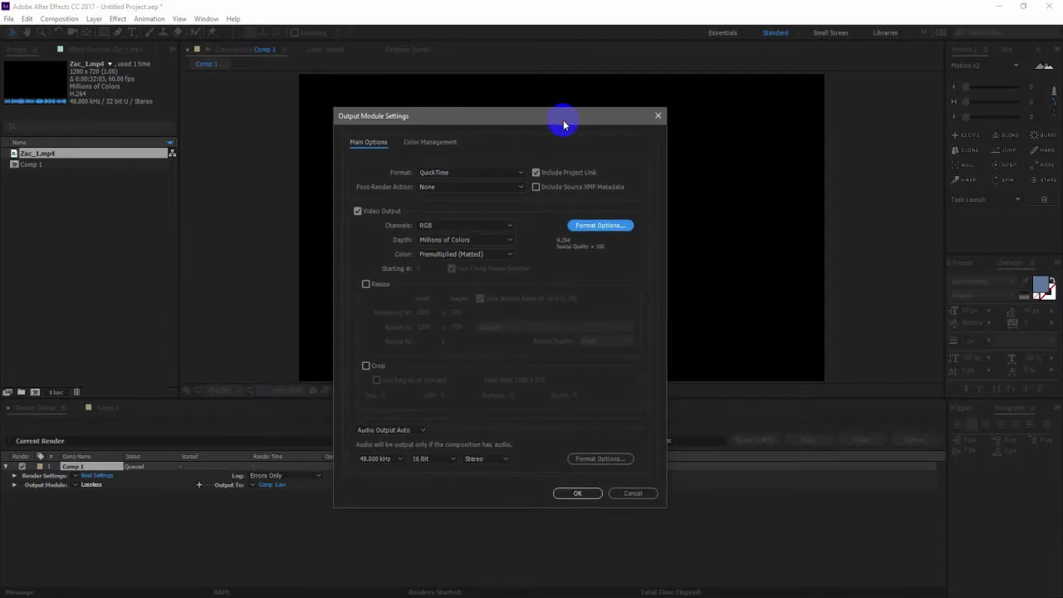
{"action": "left_click_drag", "start_coordinate": [563, 123], "coordinate": [580, 83]}
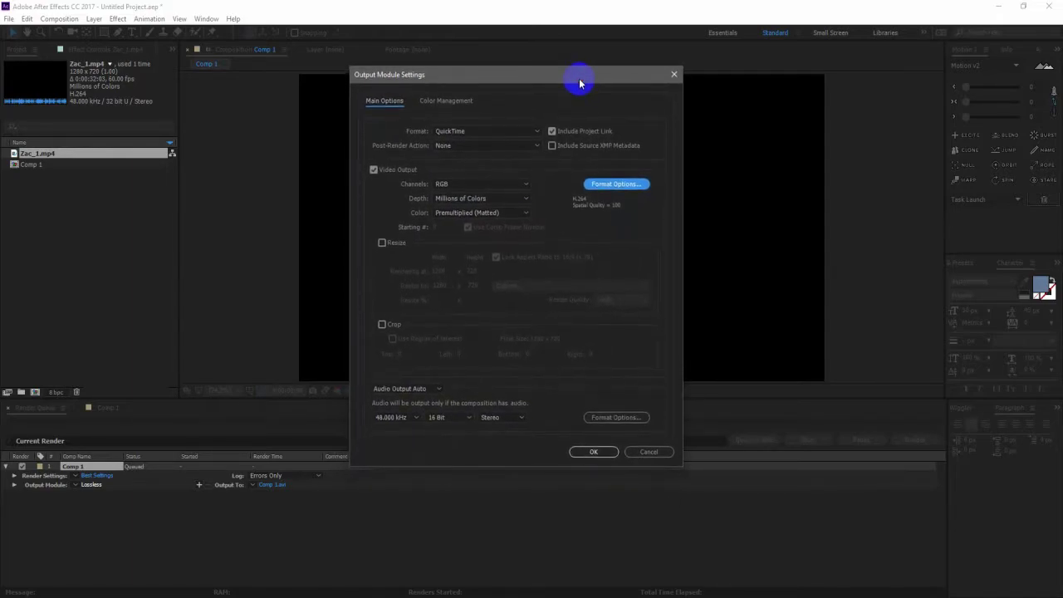
Recheck the QuickTime format and its codec options, and dismiss the output module settings without applying them
{"action": "left_click", "coordinate": [467, 131]}
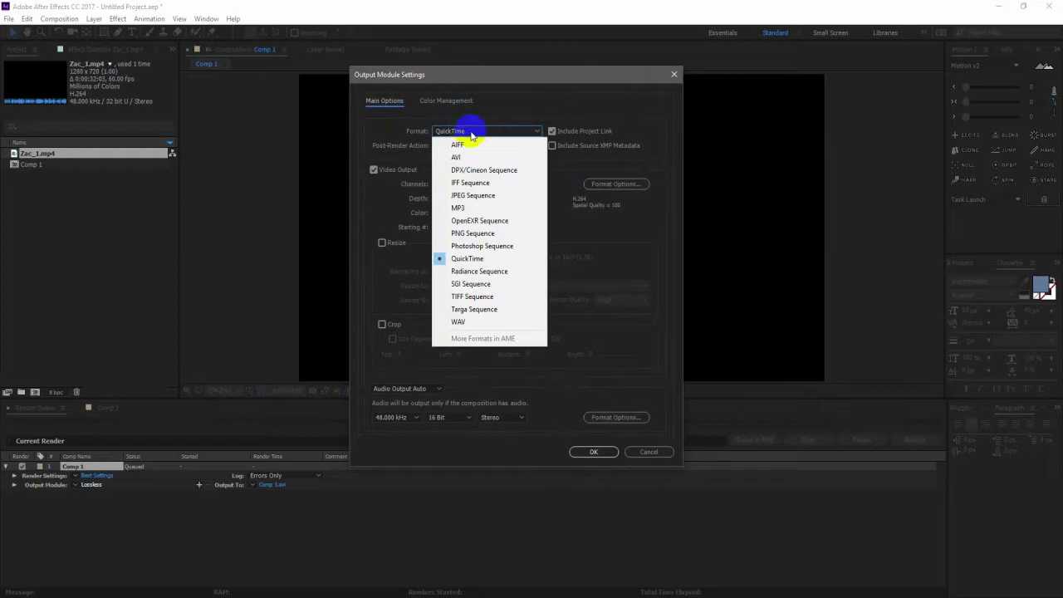
{"action": "left_click", "coordinate": [473, 260]}
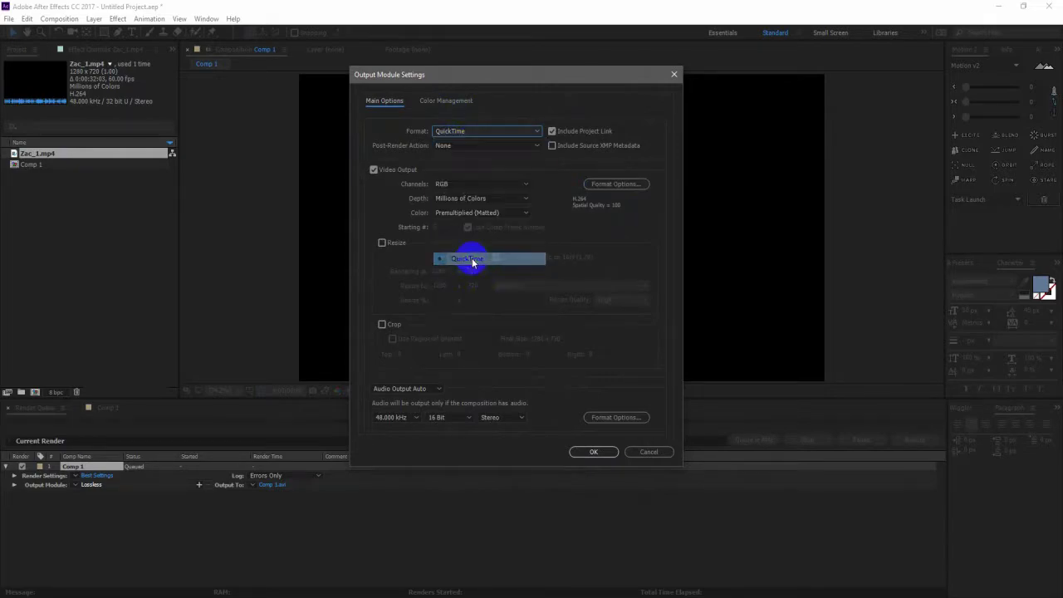
{"action": "left_click", "coordinate": [608, 185]}
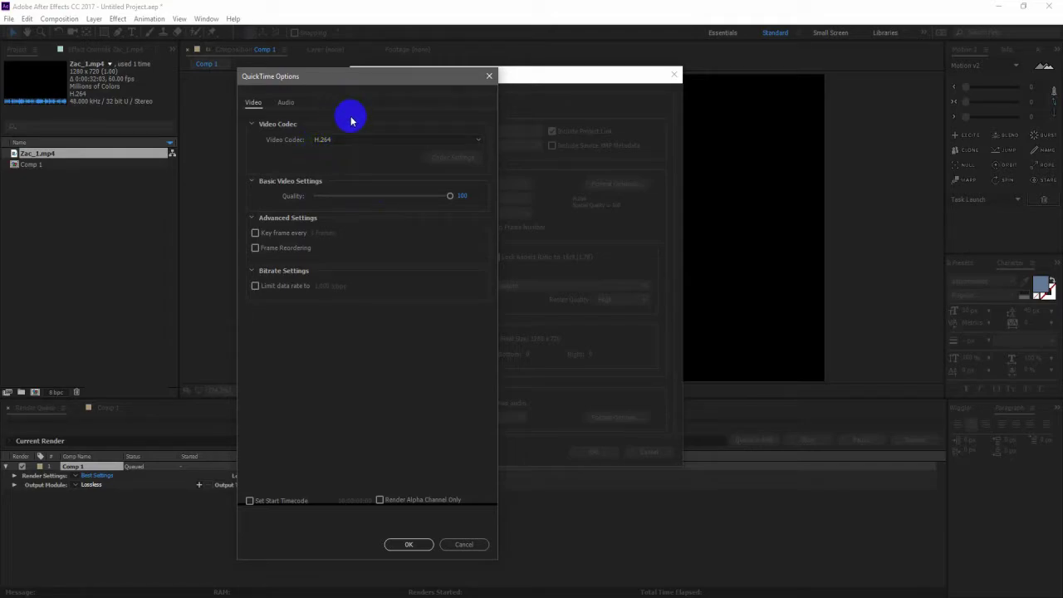
{"action": "left_click", "coordinate": [490, 75]}
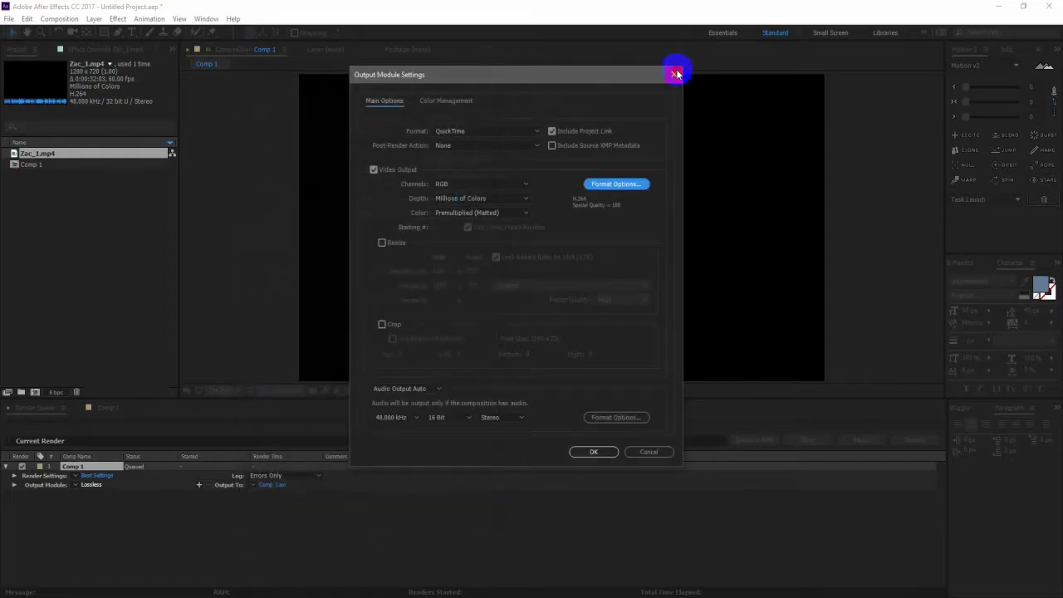
{"action": "left_click", "coordinate": [674, 74]}
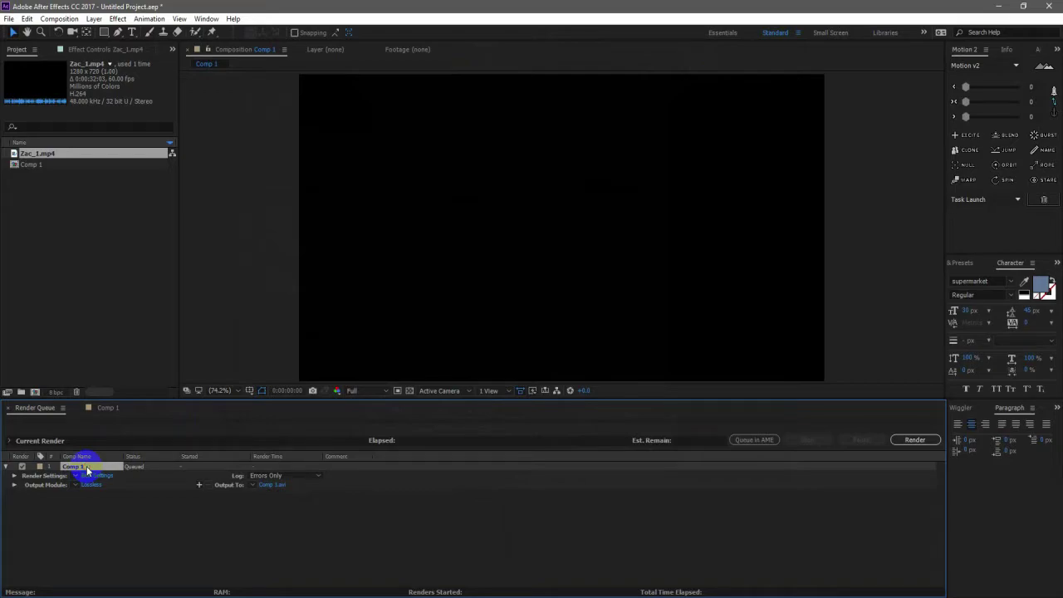
Remove Comp 1 from the render queue and add it to the Adobe Media Encoder queue instead
{"action": "key", "text": "Delete"}
{"action": "left_click", "coordinate": [105, 407]}
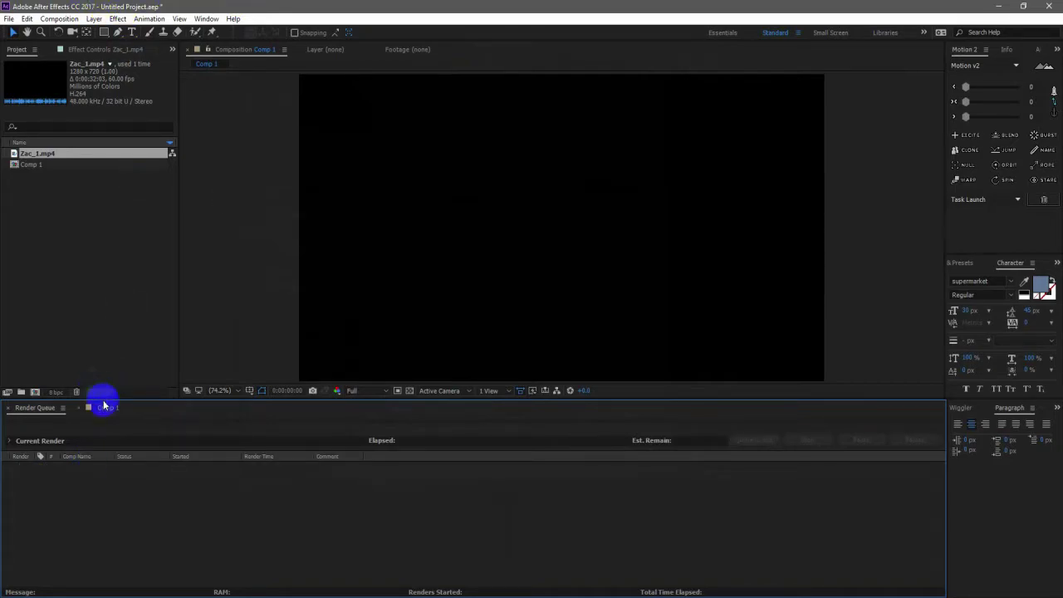
{"action": "left_click", "coordinate": [67, 22]}
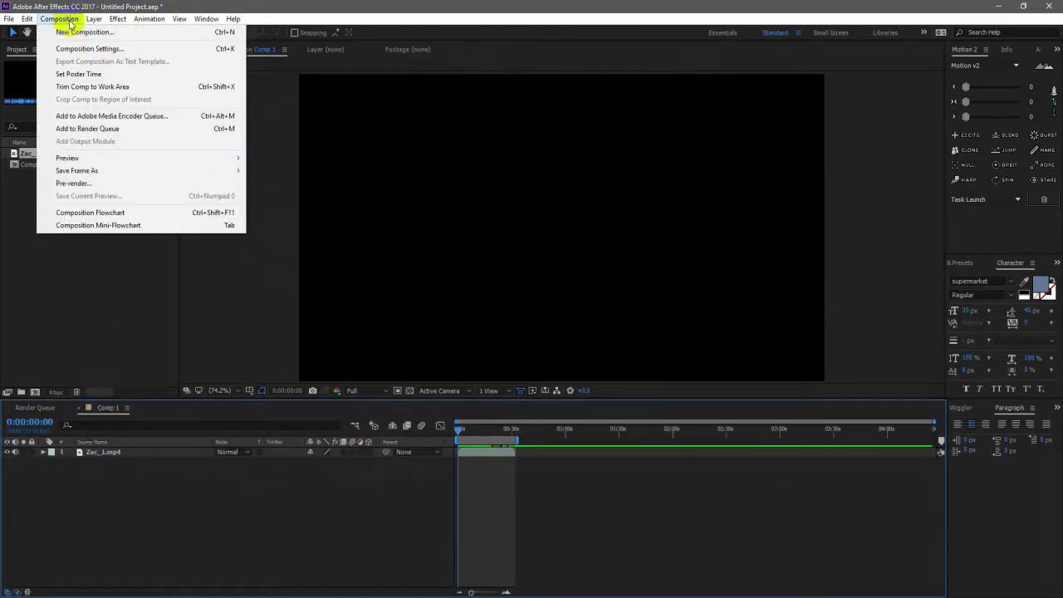
{"action": "left_click", "coordinate": [151, 123]}
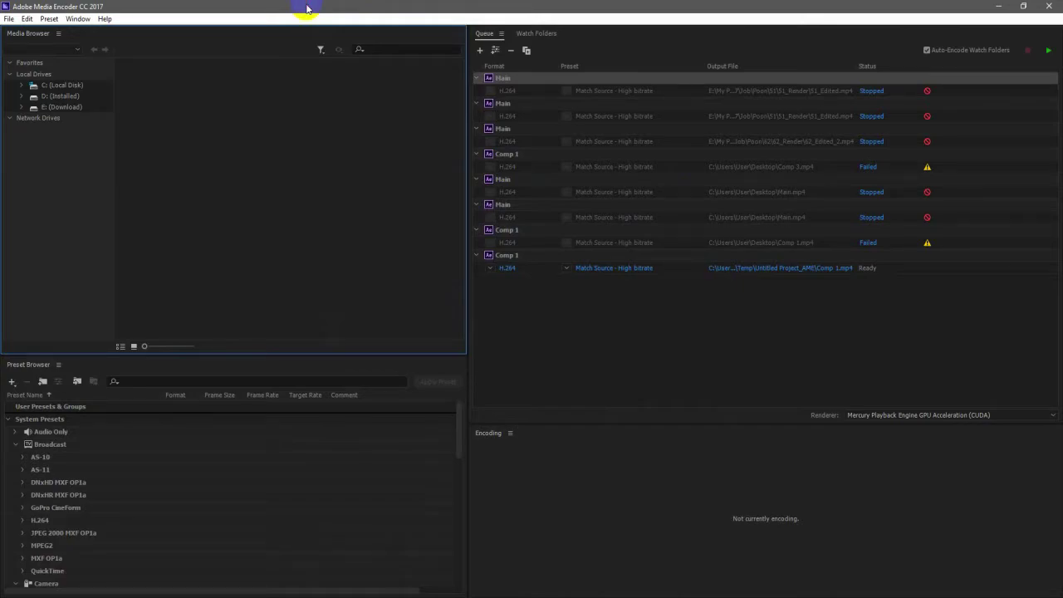
Select the ready Comp 1 job, revisit the Composition commands in After Effects, and return to Media Encoder
{"action": "mouse_move", "coordinate": [600, 313]}
{"action": "left_mouse_down"}
{"action": "mouse_move", "coordinate": [634, 330]}
{"action": "mouse_move", "coordinate": [626, 315]}
{"action": "mouse_move", "coordinate": [344, 205]}
{"action": "mouse_move", "coordinate": [667, 296]}
{"action": "mouse_move", "coordinate": [506, 257]}
{"action": "mouse_move", "coordinate": [833, 271]}
{"action": "mouse_move", "coordinate": [787, 284]}
{"action": "mouse_move", "coordinate": [493, 280]}
{"action": "mouse_move", "coordinate": [590, 260]}
{"action": "mouse_move", "coordinate": [751, 263]}
{"action": "mouse_move", "coordinate": [599, 266]}
{"action": "left_mouse_up"}
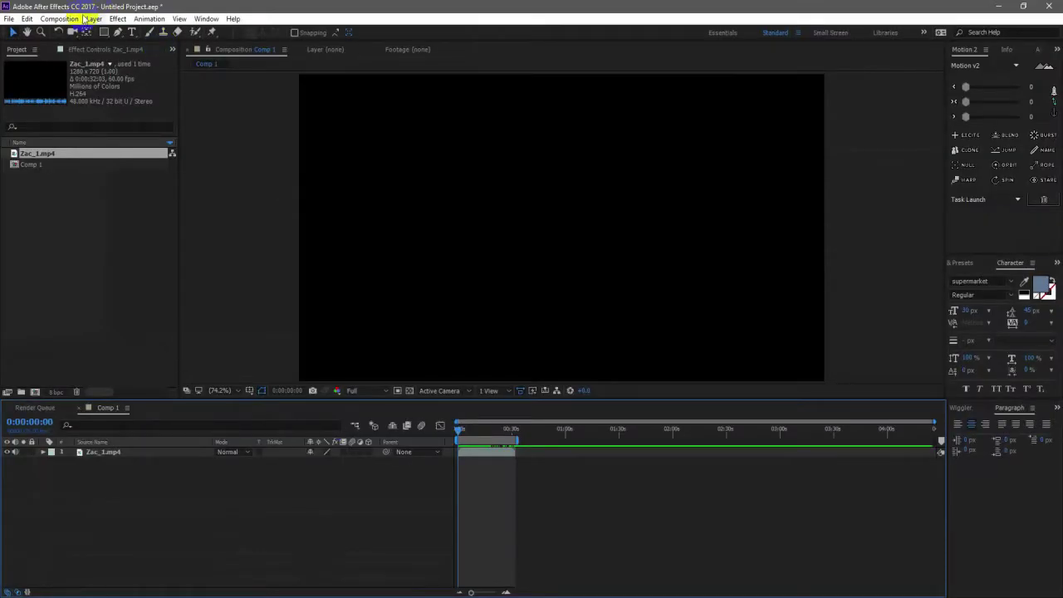
{"action": "left_click", "coordinate": [59, 19]}
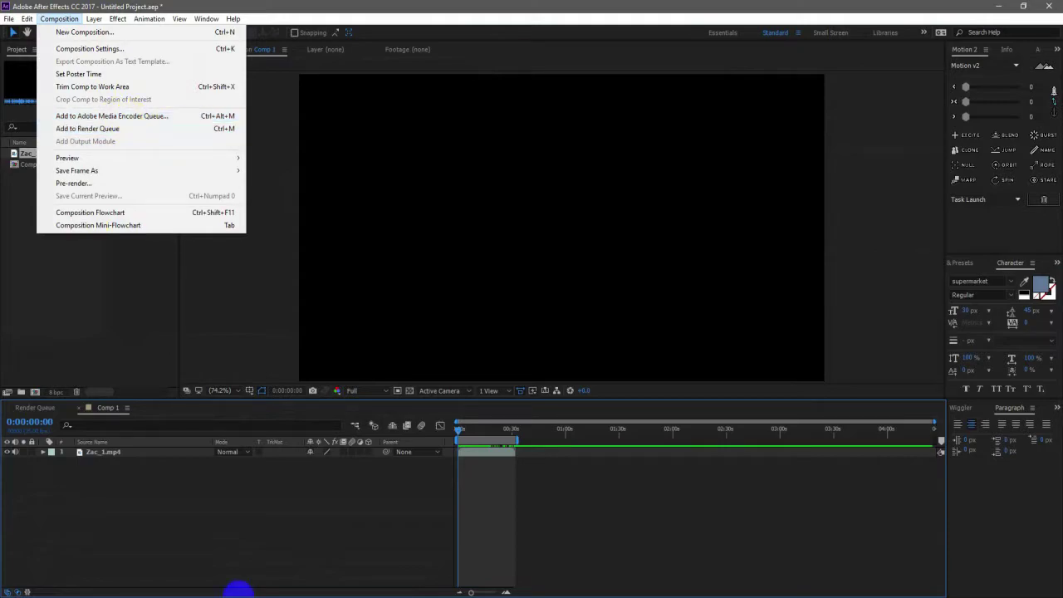
{"action": "mouse_move", "coordinate": [289, 579]}
{"action": "left_click", "coordinate": [346, 579]}
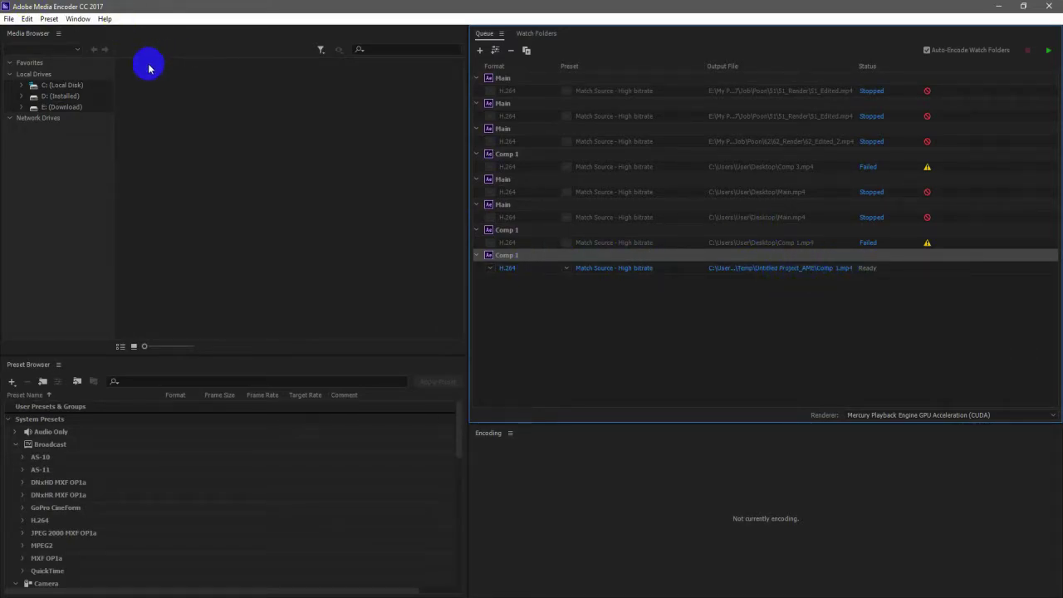
Look through the folders on the D: drive in the Media Browser and collapse the drive again
{"action": "left_click", "coordinate": [21, 96]}
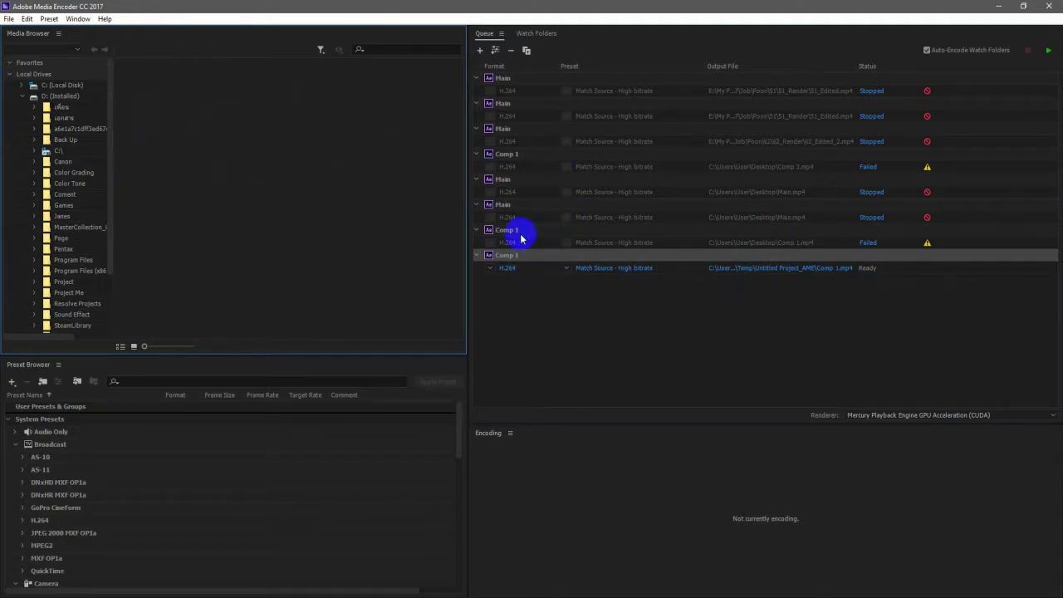
{"action": "left_click", "coordinate": [22, 96]}
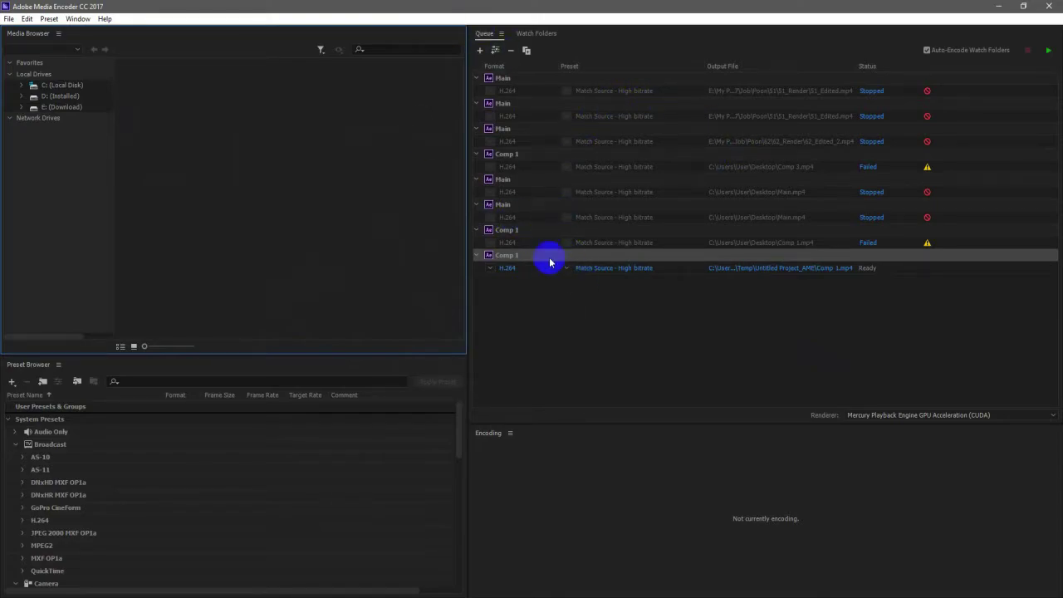
Examine the output format and H.264 preset choices for the ready Comp 1 job, and dismiss them without choosing another
{"action": "left_click", "coordinate": [490, 269]}
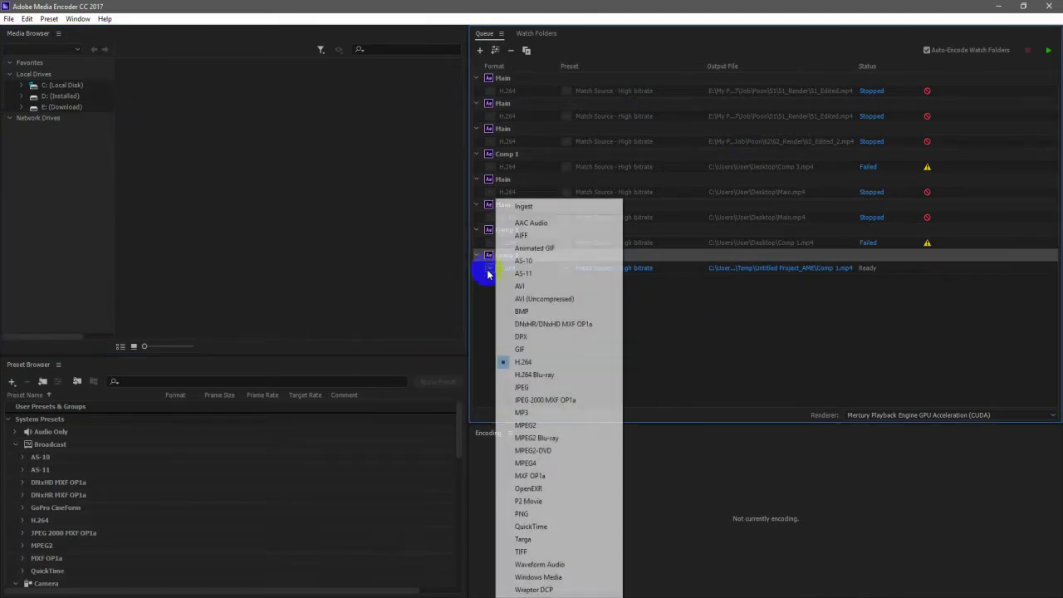
{"action": "left_click", "coordinate": [490, 268]}
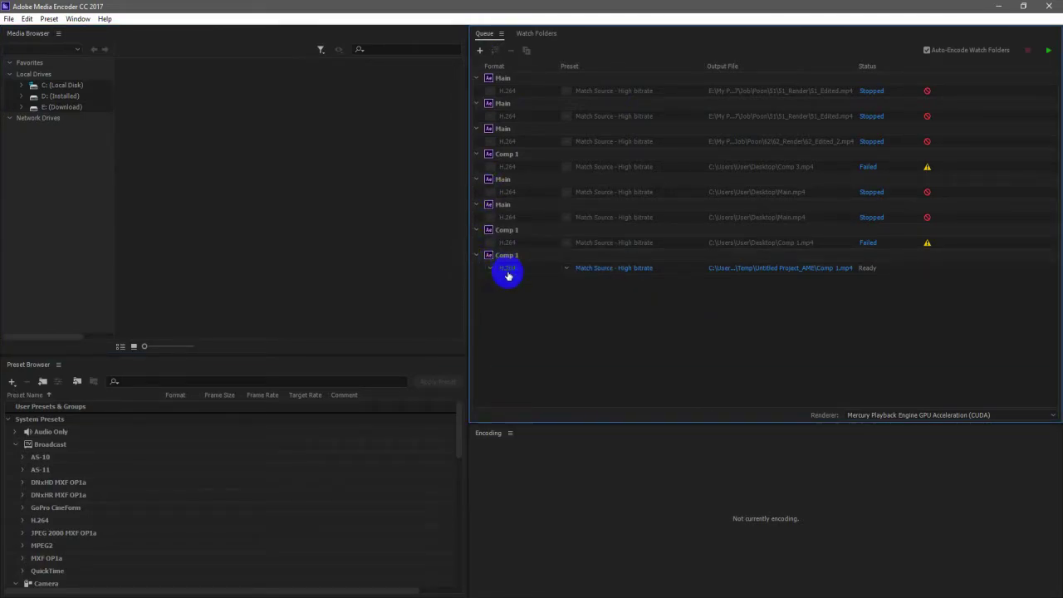
{"action": "left_click", "coordinate": [492, 270]}
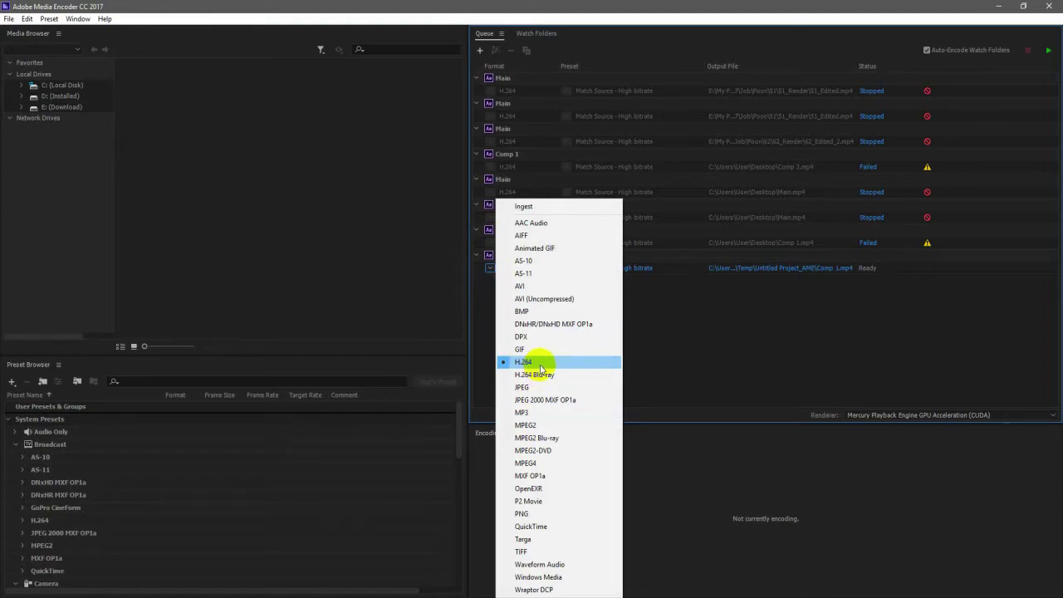
{"action": "left_click", "coordinate": [762, 274]}
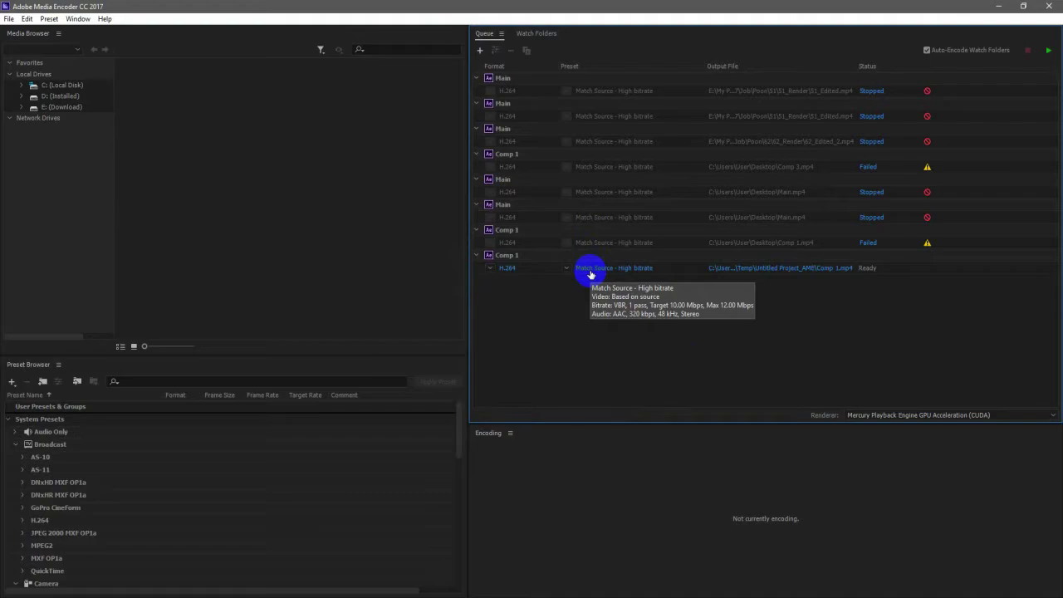
{"action": "left_click", "coordinate": [568, 268]}
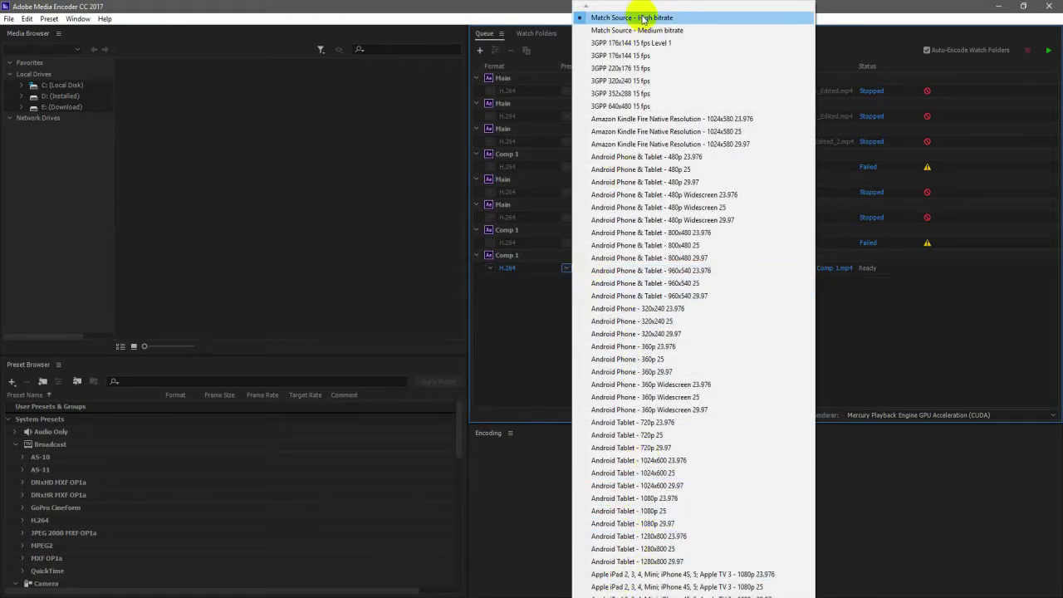
{"action": "left_click", "coordinate": [534, 324]}
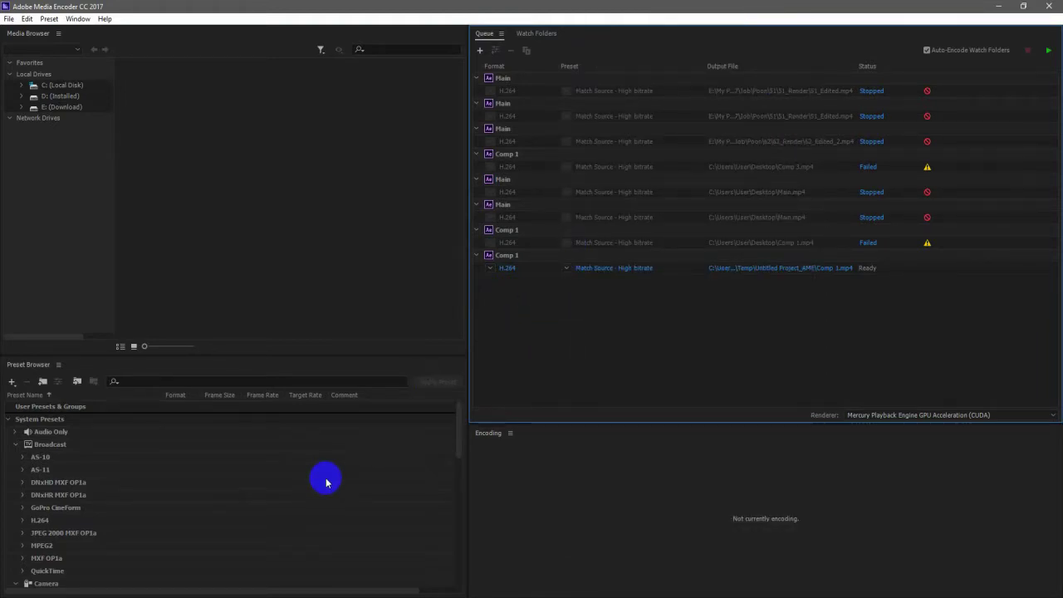